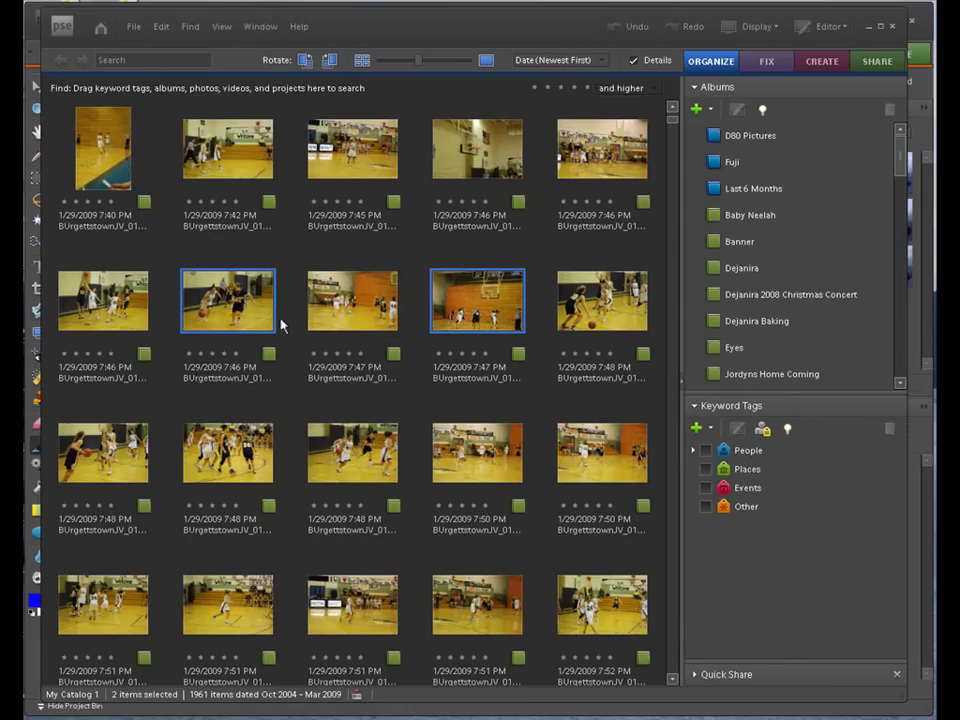
Select the orange-bleachers gym photo and the dribbling-player photo together in the Organizer grid
{"action": "left_click", "coordinate": [467, 318]}
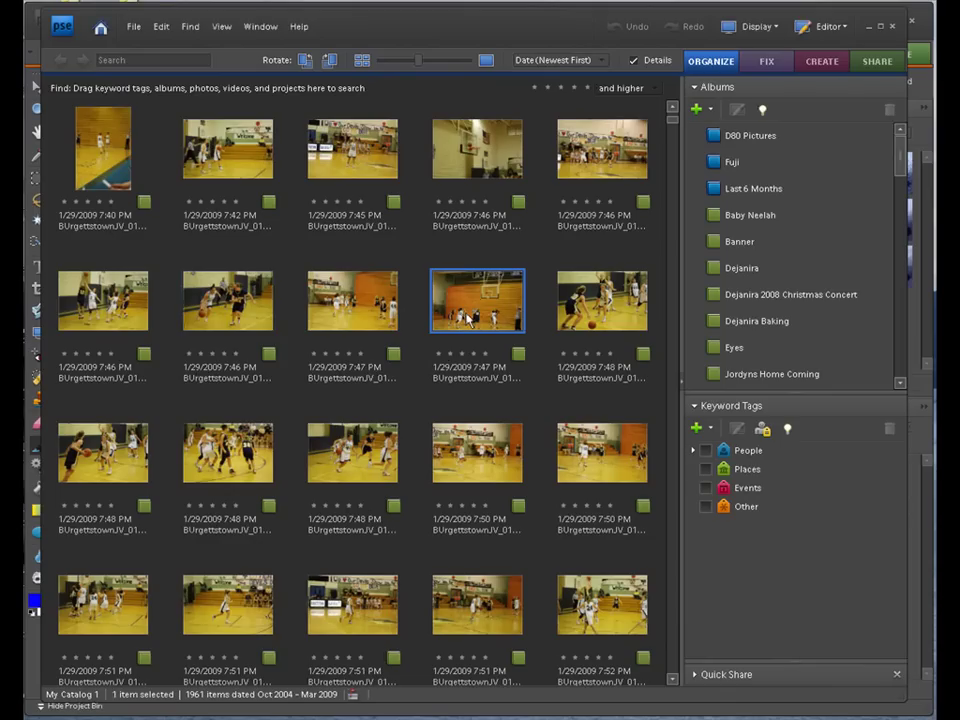
{"action": "left_click", "coordinate": [243, 311], "text": "ctrl"}
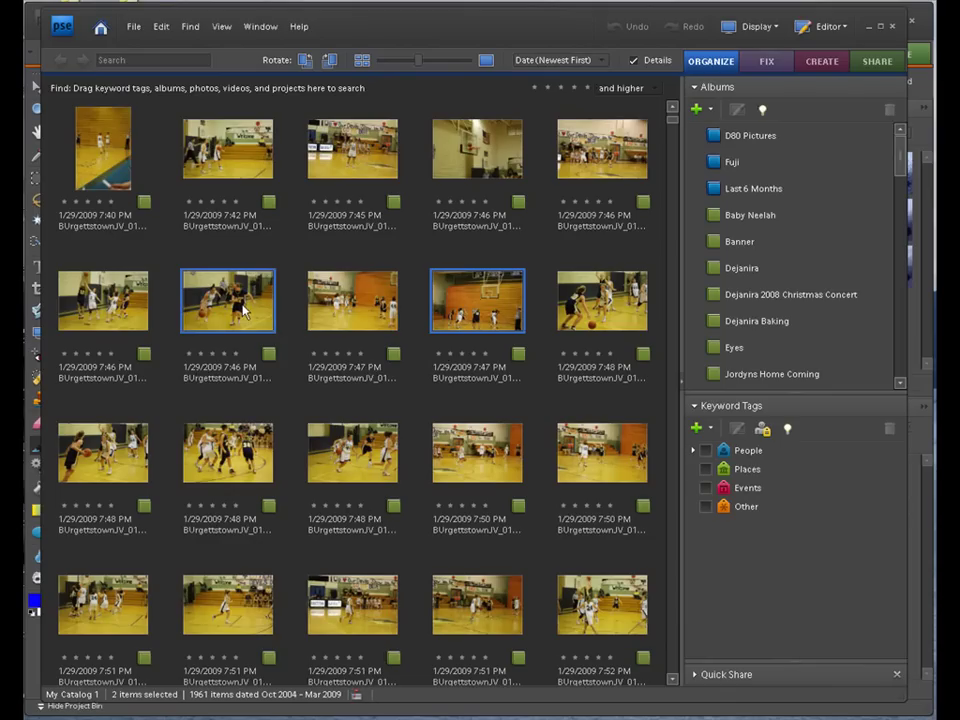
Open both selected photos in Full Edit and overlap their windows, dribbling photo in front
{"action": "right_click", "coordinate": [243, 311]}
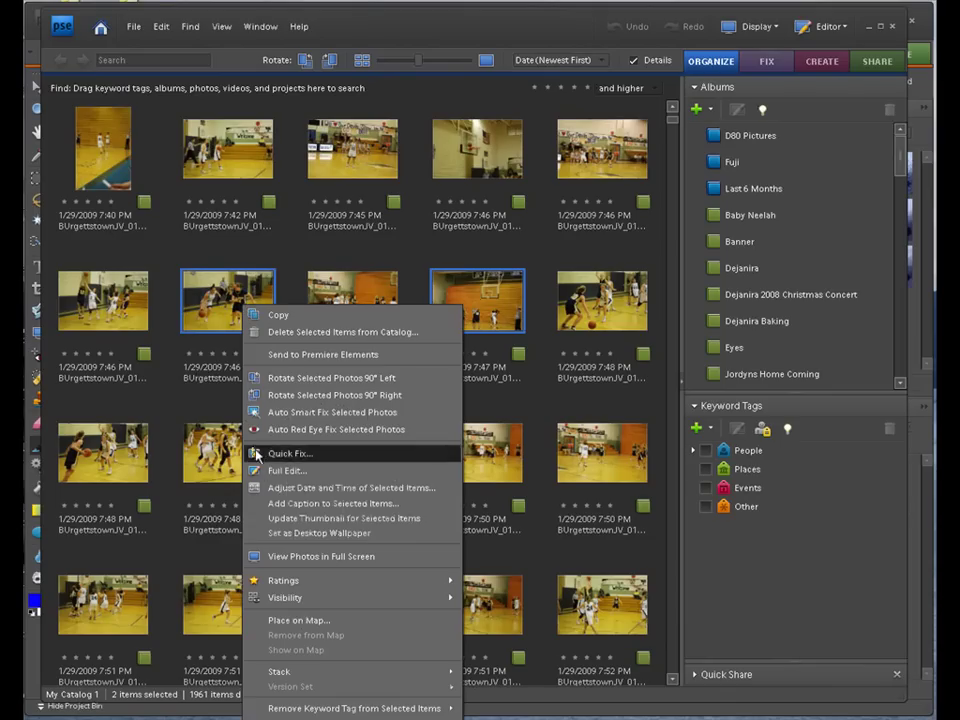
{"action": "left_click", "coordinate": [280, 467]}
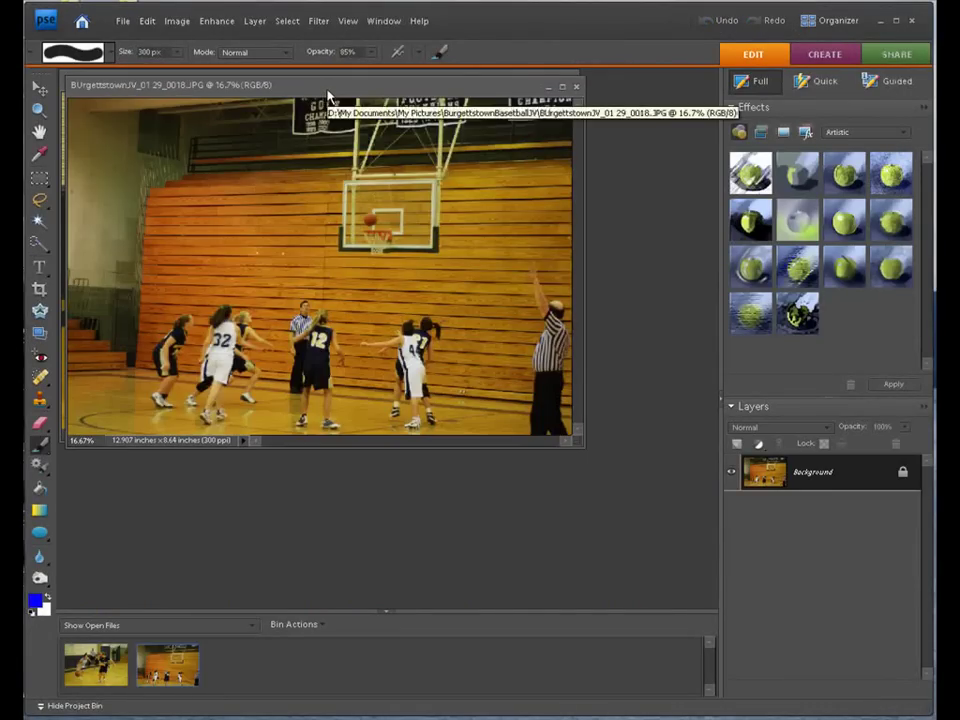
{"action": "left_click_drag", "start_coordinate": [405, 192], "coordinate": [421, 209]}
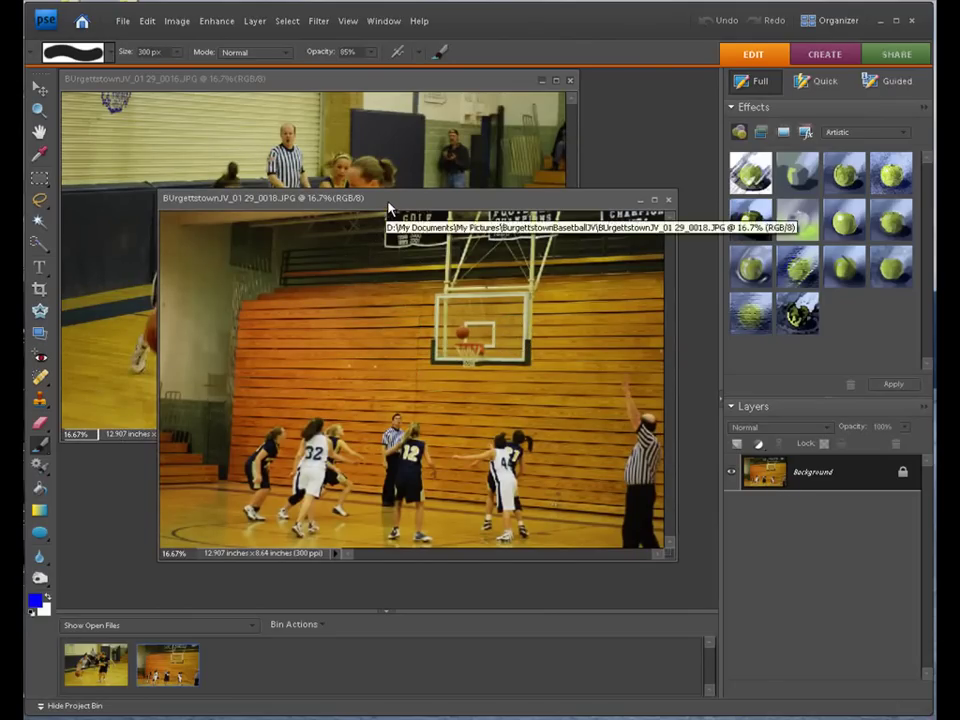
{"action": "mouse_move", "coordinate": [390, 205]}
{"action": "left_mouse_down"}
{"action": "mouse_move", "coordinate": [375, 318]}
{"action": "mouse_move", "coordinate": [390, 213]}
{"action": "left_mouse_up"}
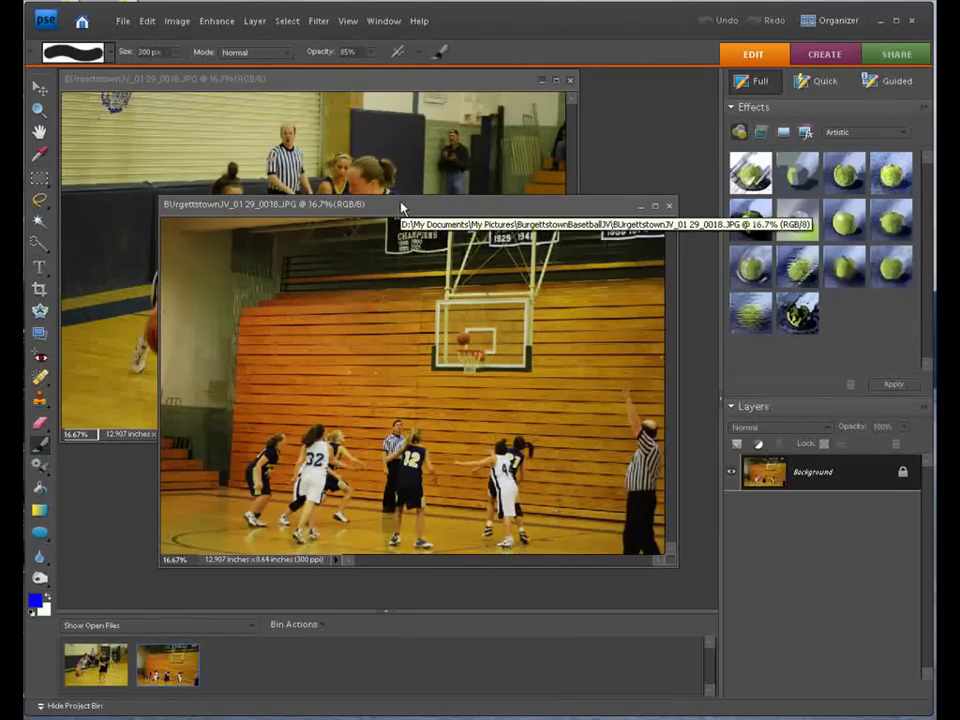
{"action": "left_click_drag", "start_coordinate": [401, 207], "coordinate": [398, 199]}
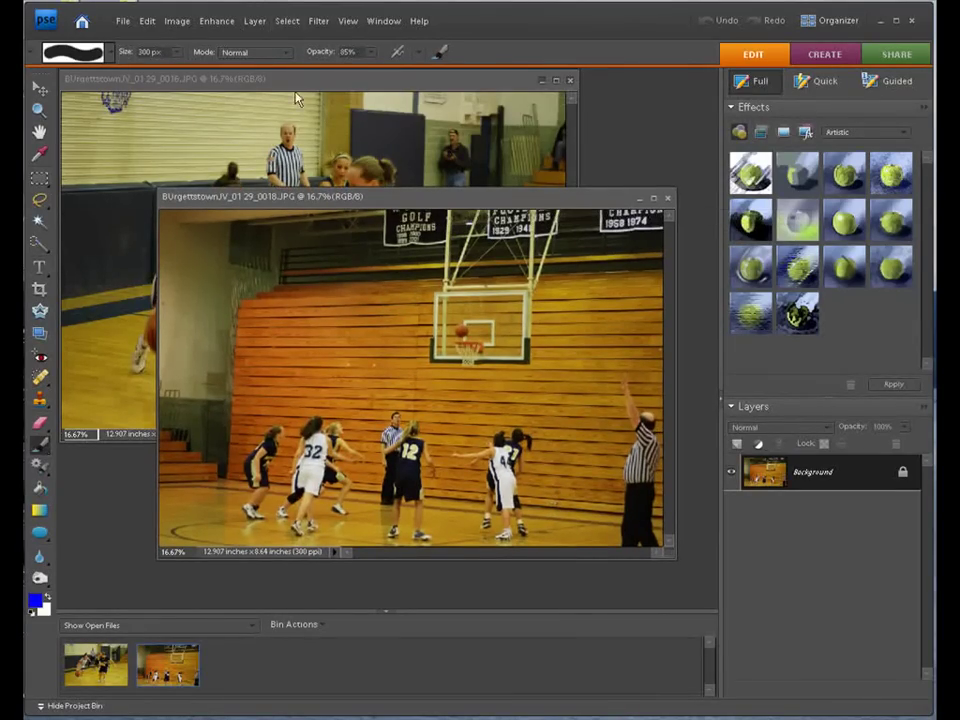
{"action": "left_click_drag", "start_coordinate": [302, 84], "coordinate": [302, 84]}
Select all of the dribbling photo, drag it into _0018.JPG as Layer 1, and minimize it
{"action": "left_click", "coordinate": [287, 21]}
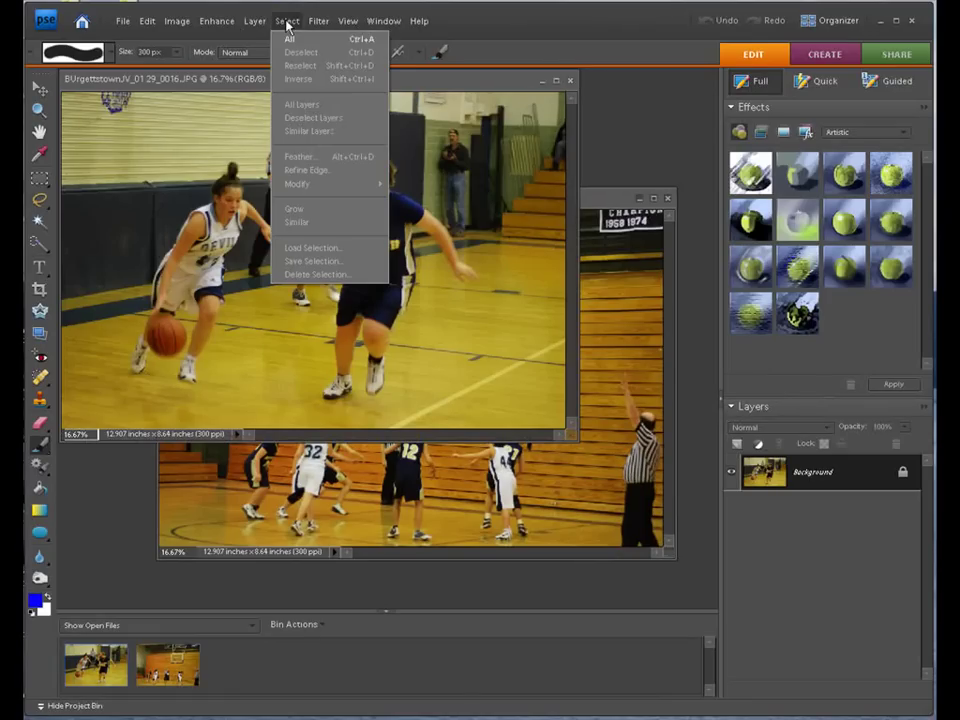
{"action": "left_click", "coordinate": [289, 38]}
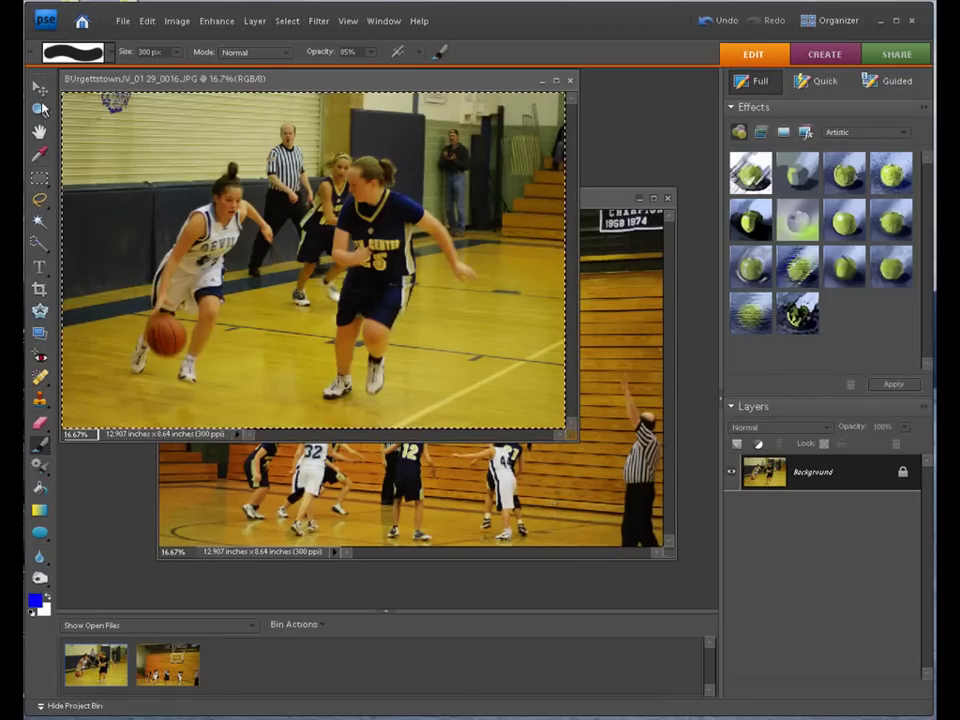
{"action": "left_click", "coordinate": [39, 89]}
{"action": "left_click_drag", "start_coordinate": [327, 289], "coordinate": [429, 505]}
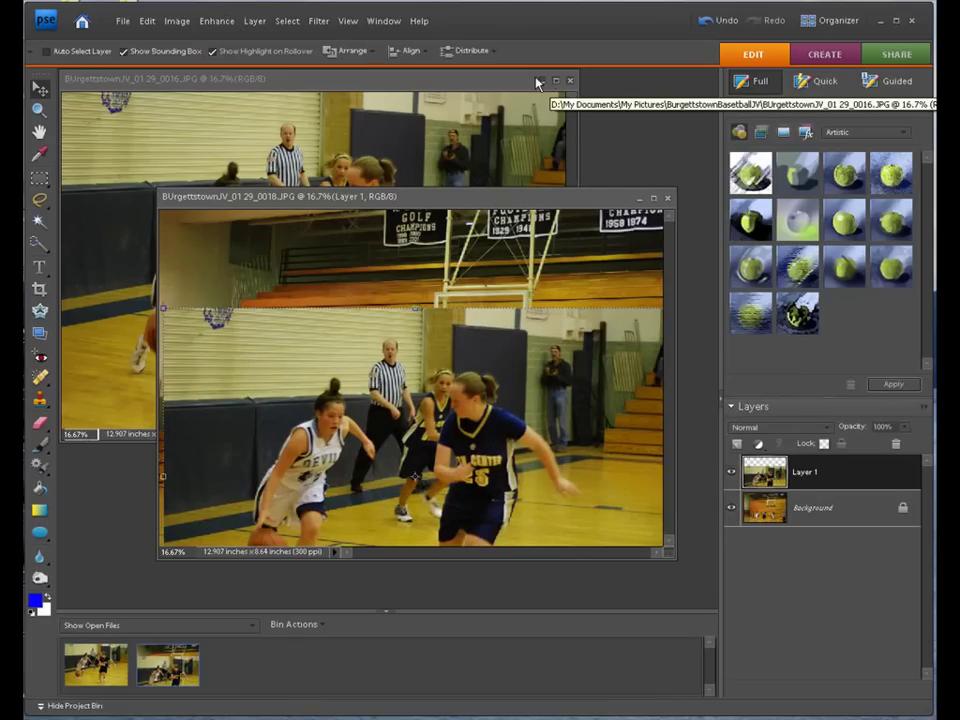
{"action": "left_click", "coordinate": [541, 82]}
{"action": "left_click_drag", "start_coordinate": [461, 202], "coordinate": [447, 131]}
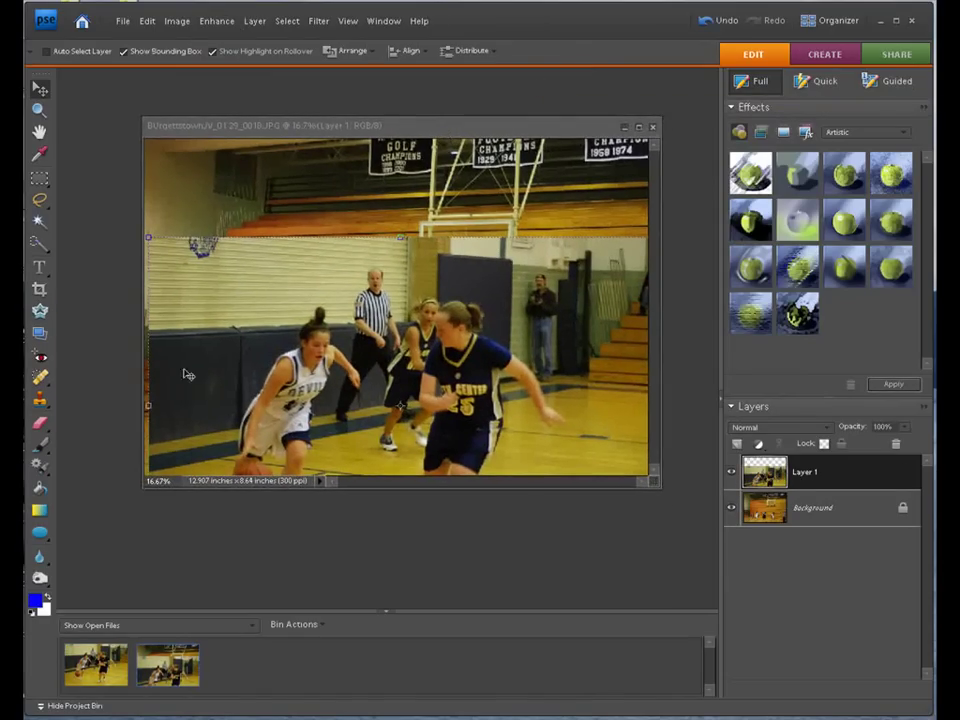
Fit the view on screen and stretch Layer 1 to cover the whole canvas at 100%
{"action": "left_click", "coordinate": [347, 22]}
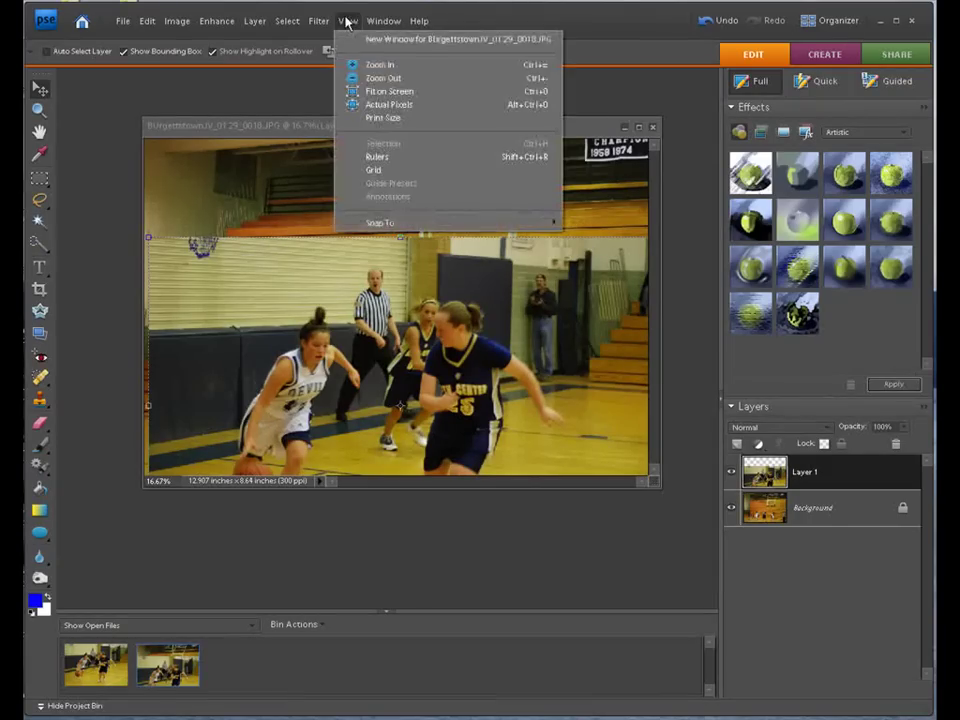
{"action": "left_click", "coordinate": [353, 90]}
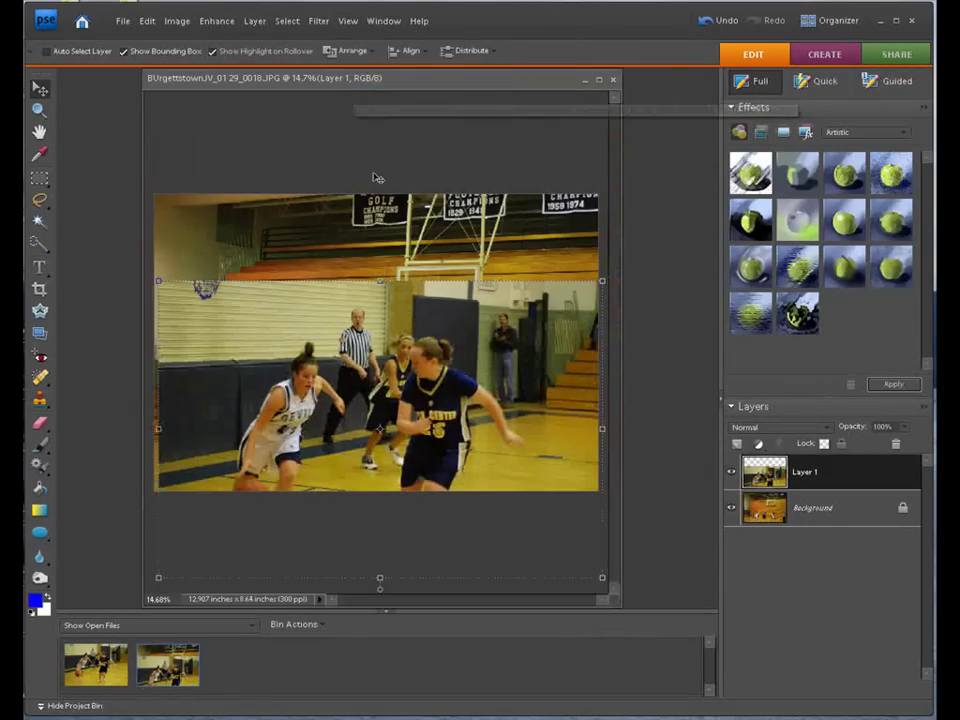
{"action": "left_click_drag", "start_coordinate": [380, 281], "coordinate": [380, 194]}
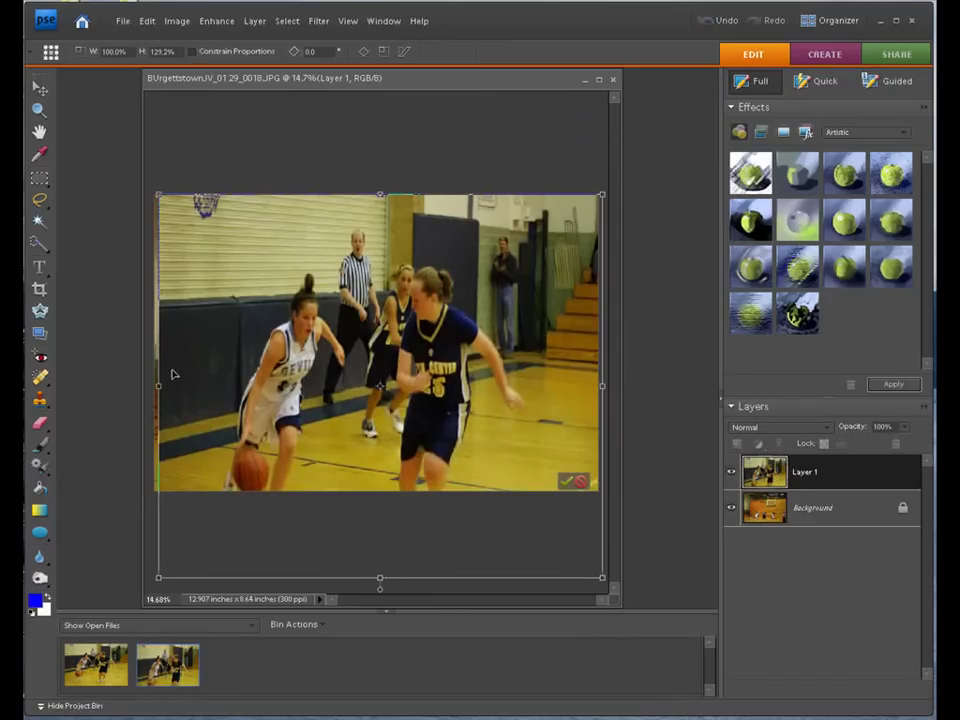
{"action": "left_click_drag", "start_coordinate": [158, 386], "coordinate": [151, 386]}
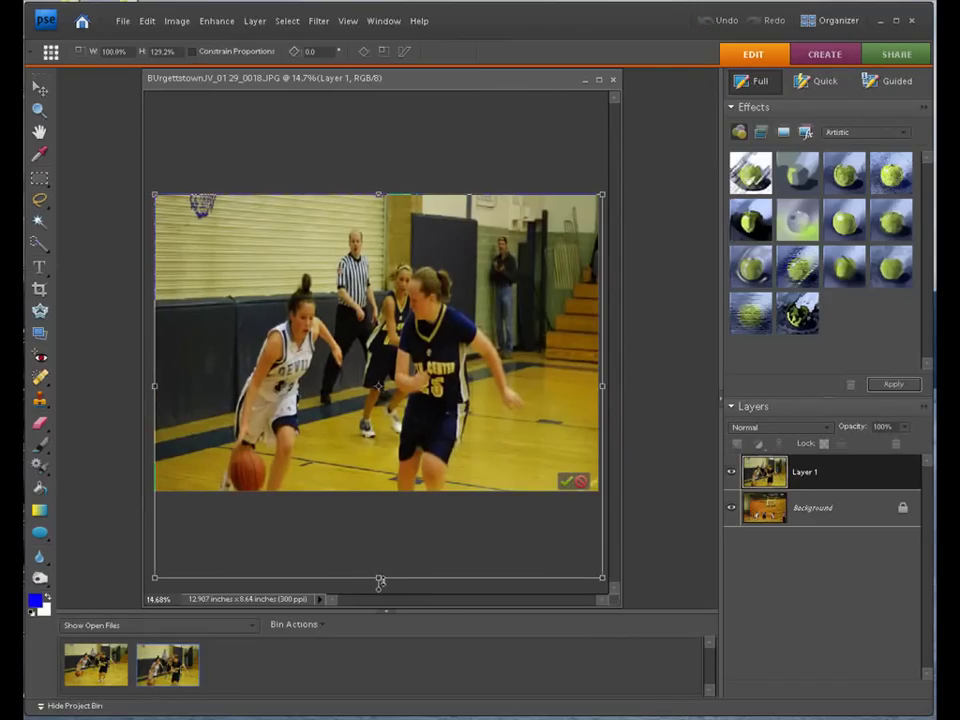
{"action": "left_click_drag", "start_coordinate": [378, 578], "coordinate": [379, 496]}
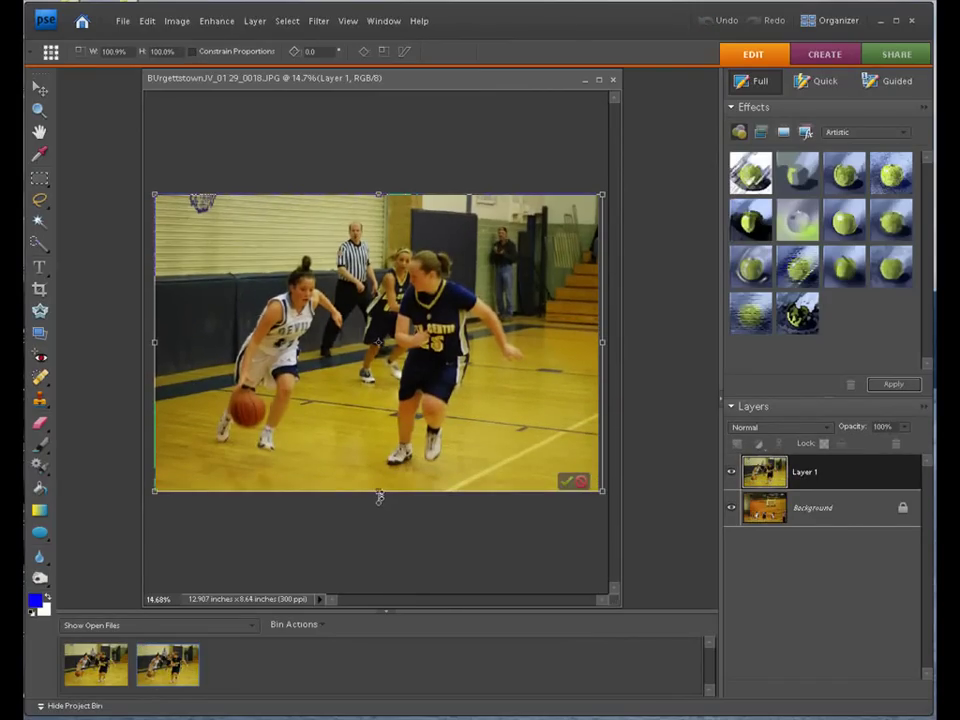
{"action": "left_click_drag", "start_coordinate": [604, 342], "coordinate": [598, 342]}
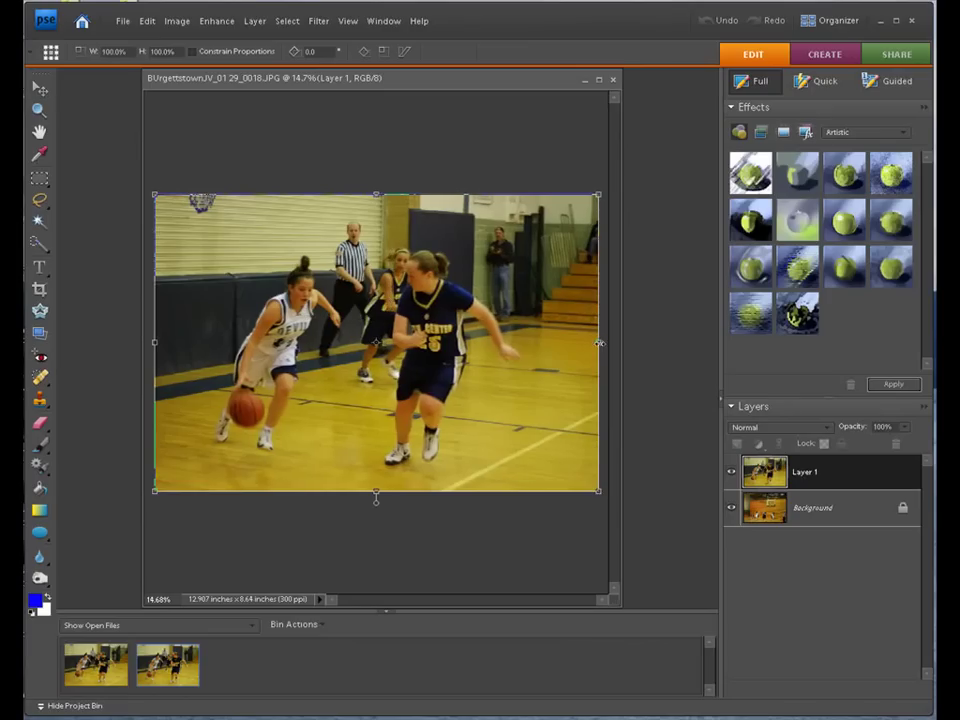
{"action": "left_click", "coordinate": [561, 483]}
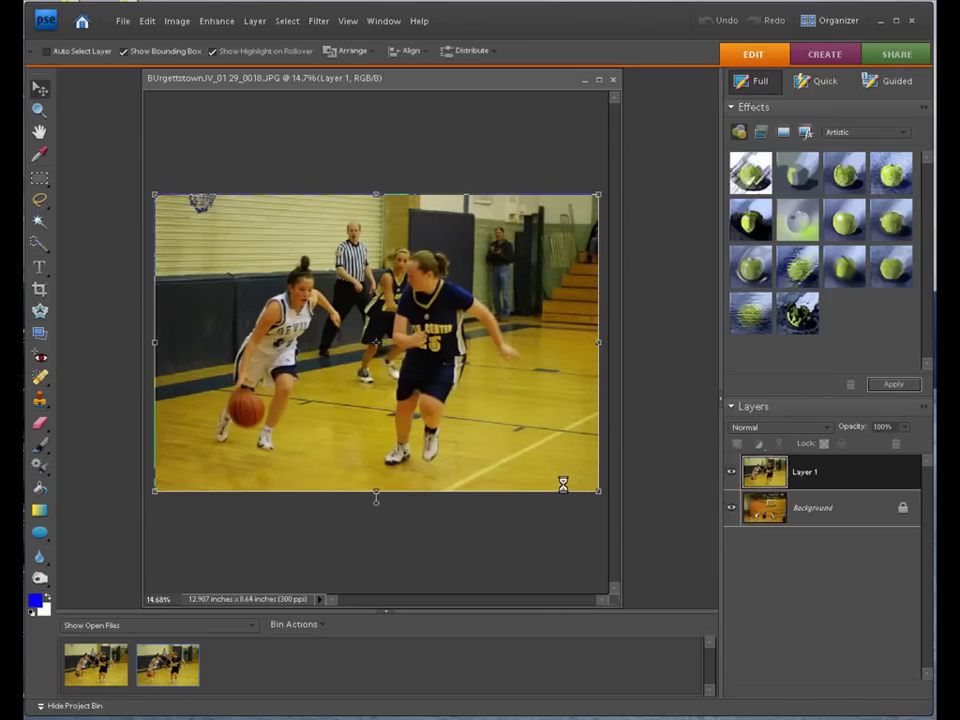
{"action": "left_click", "coordinate": [348, 21]}
{"action": "left_click", "coordinate": [350, 92]}
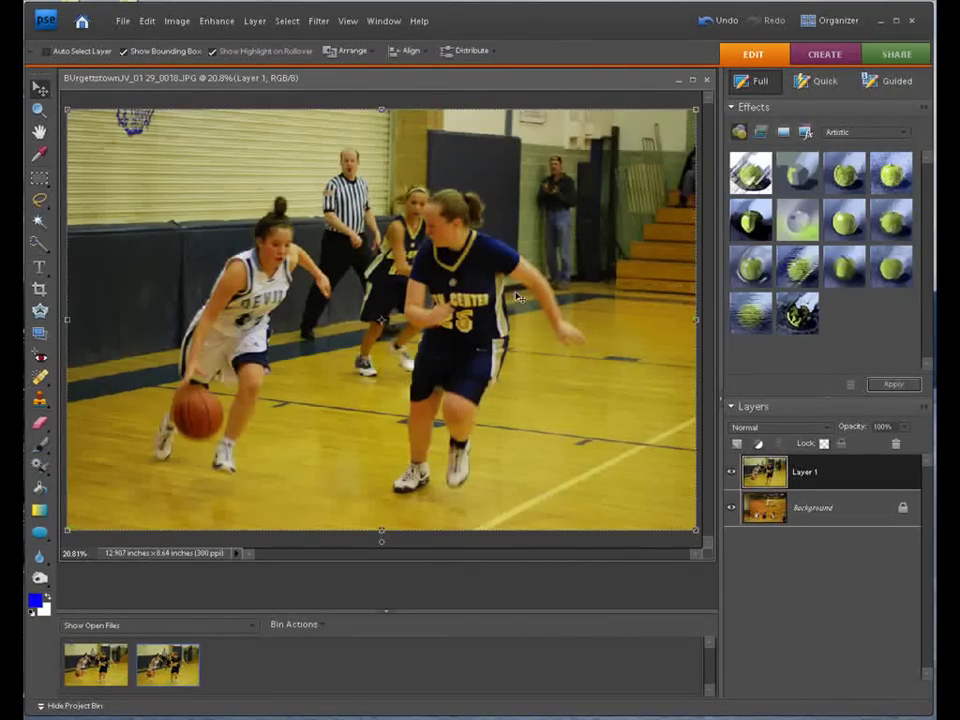
Duplicate the Background layer with Ctrl+J to create a Background copy
{"action": "left_click", "coordinate": [846, 515]}
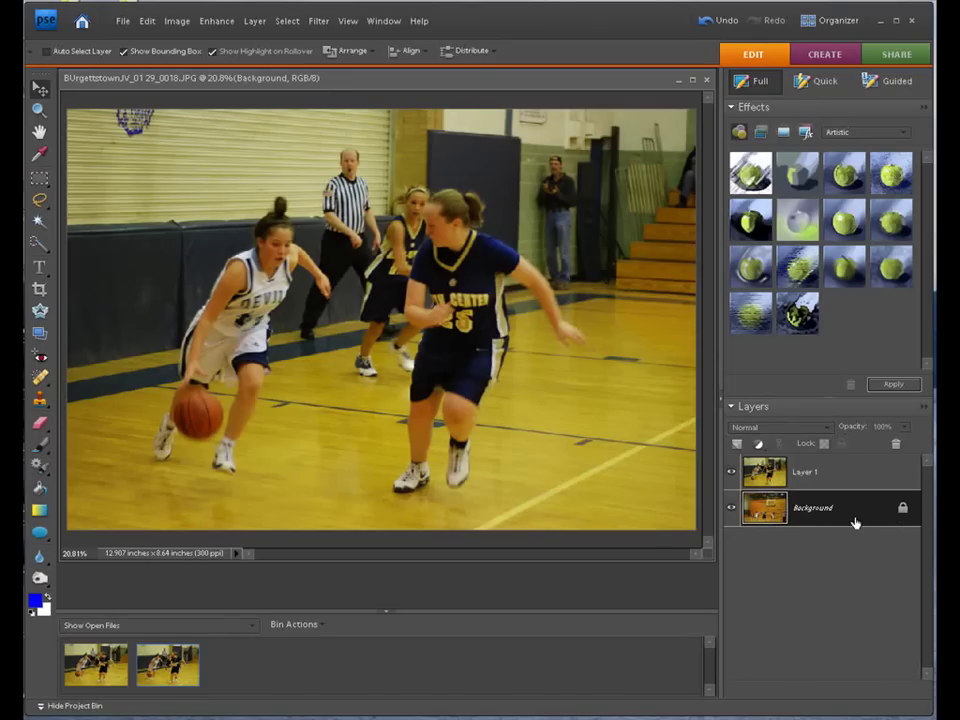
{"action": "key", "text": "ctrl+j"}
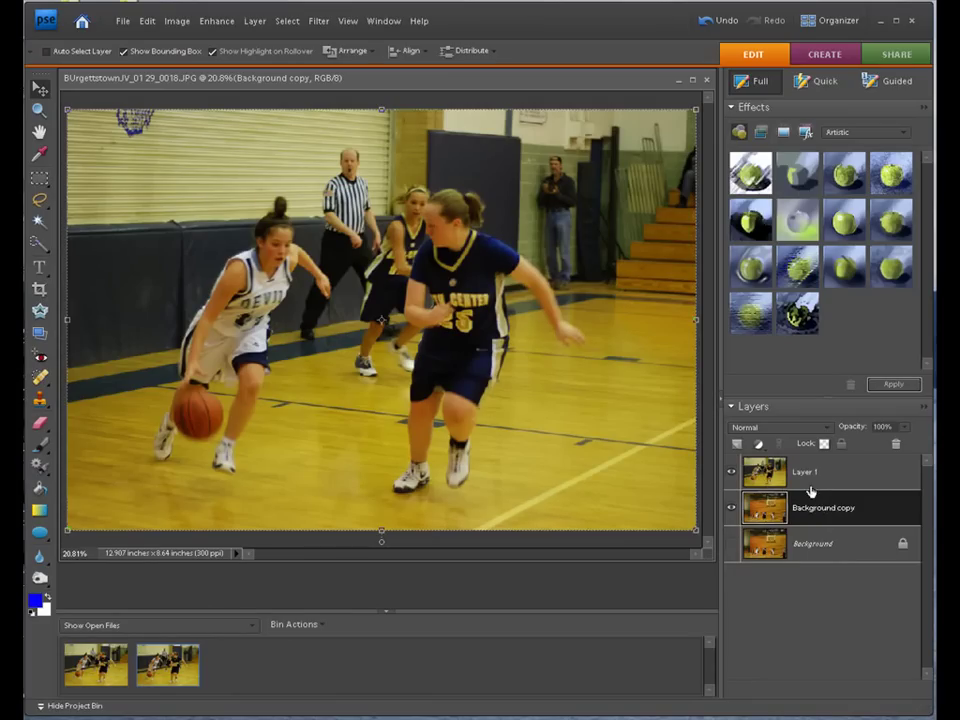
Add a default Levels layer, group Layer 1 with it, and select the Levels 1 mask
{"action": "left_click", "coordinate": [760, 445]}
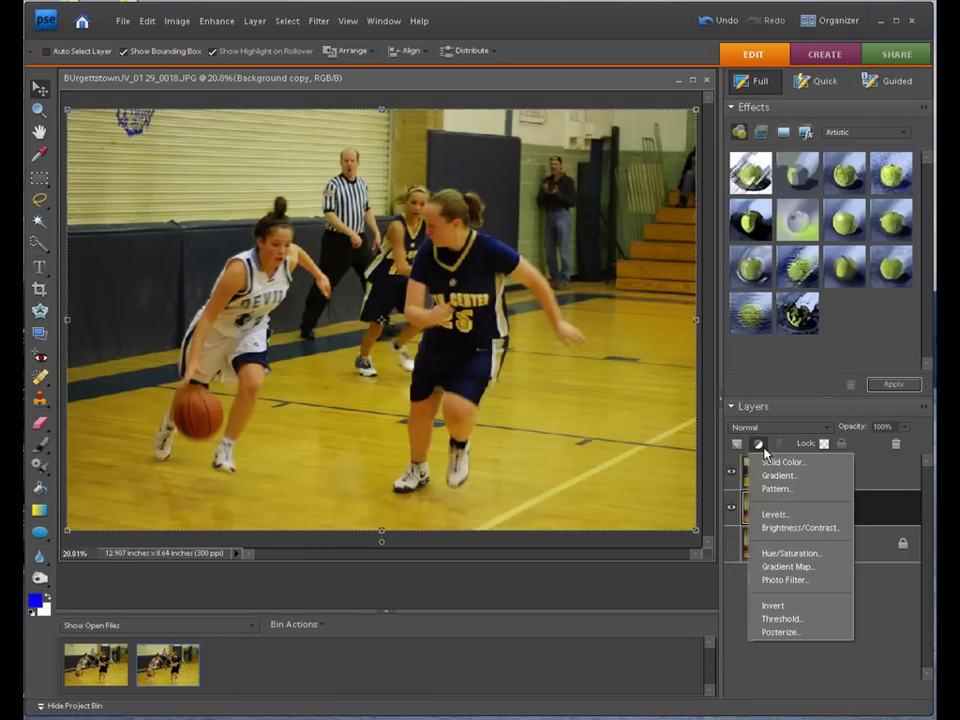
{"action": "left_click", "coordinate": [776, 515]}
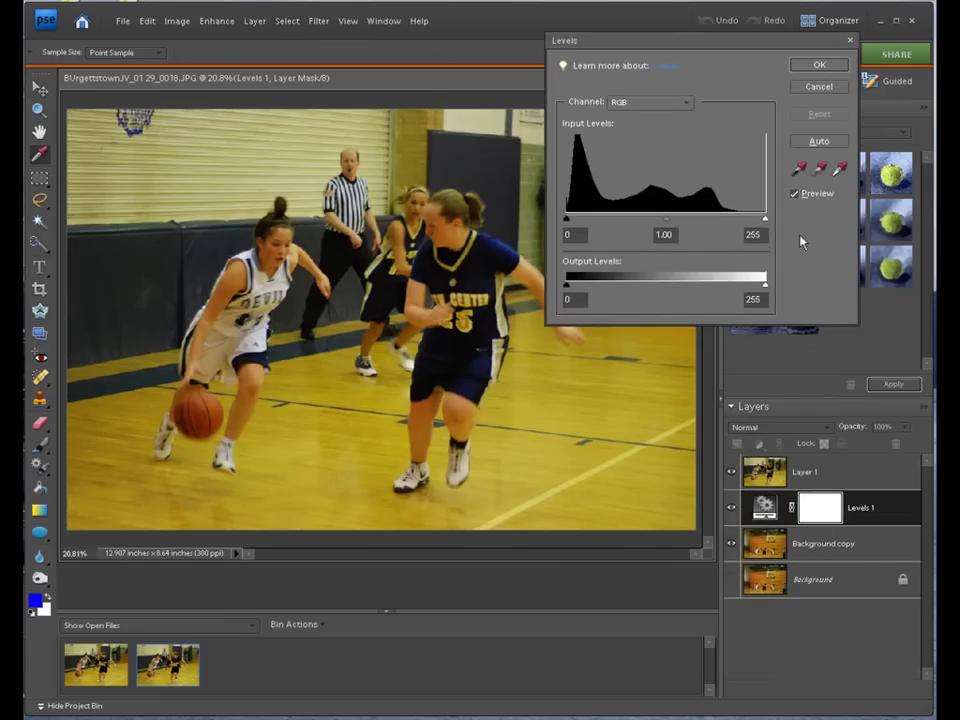
{"action": "left_click", "coordinate": [817, 66]}
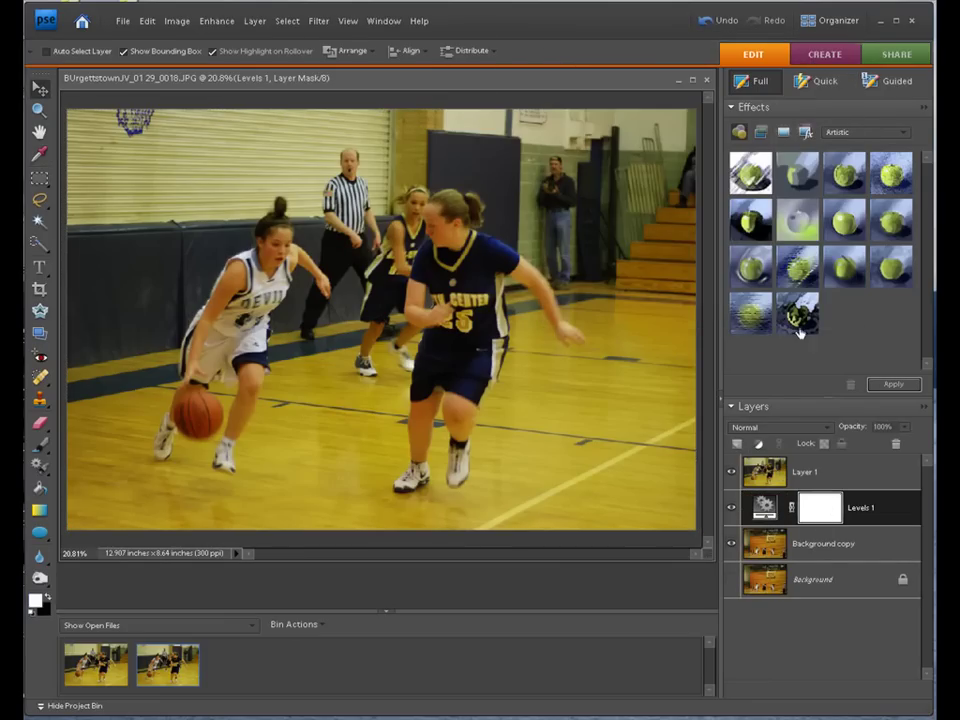
{"action": "left_click", "coordinate": [842, 476]}
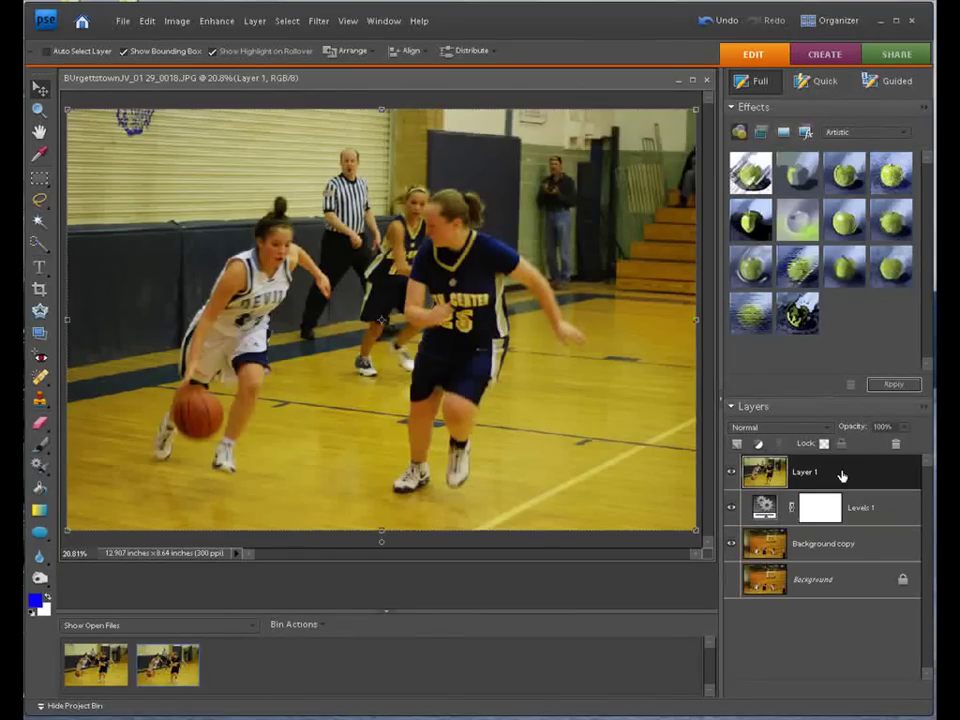
{"action": "key", "text": "ctrl+g"}
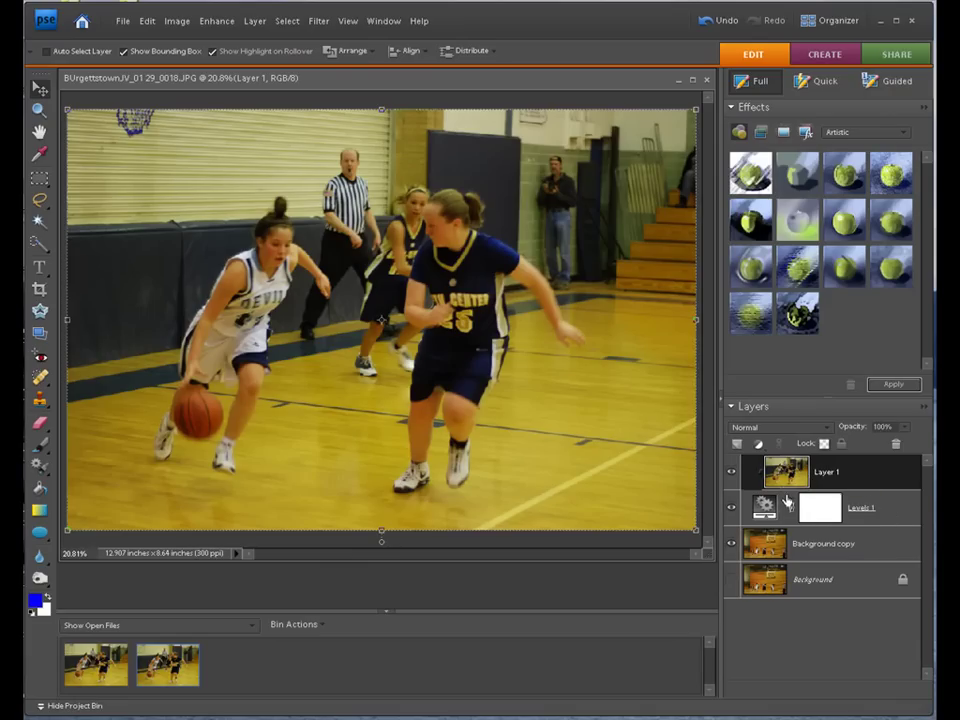
{"action": "left_click", "coordinate": [826, 508]}
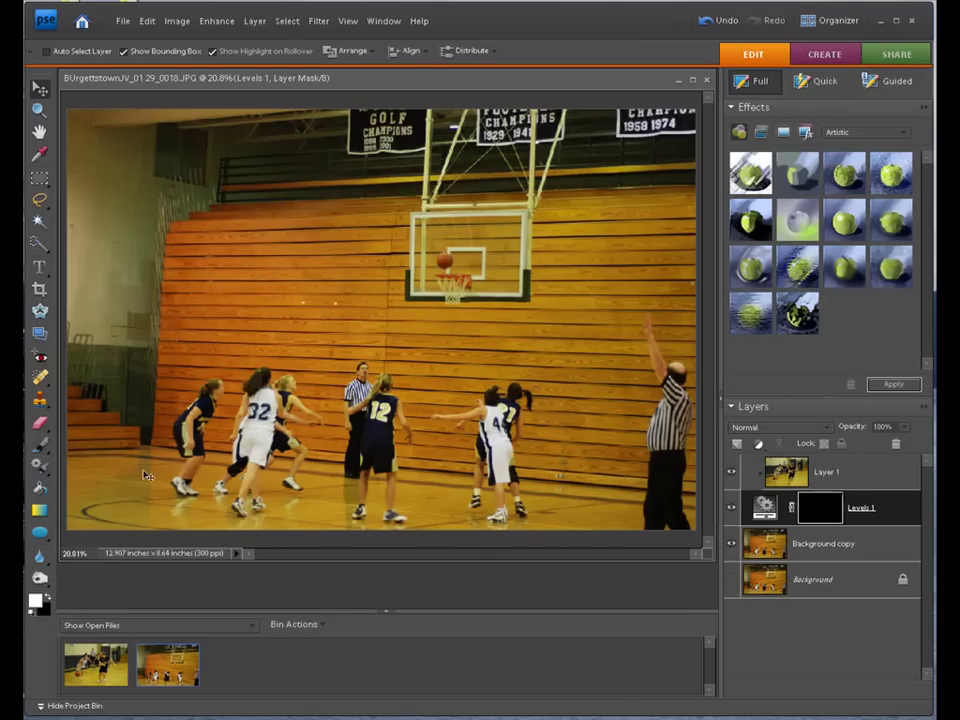
Brush white on the Levels 1 mask over the left side to reveal the dribbling player
{"action": "left_click", "coordinate": [40, 450]}
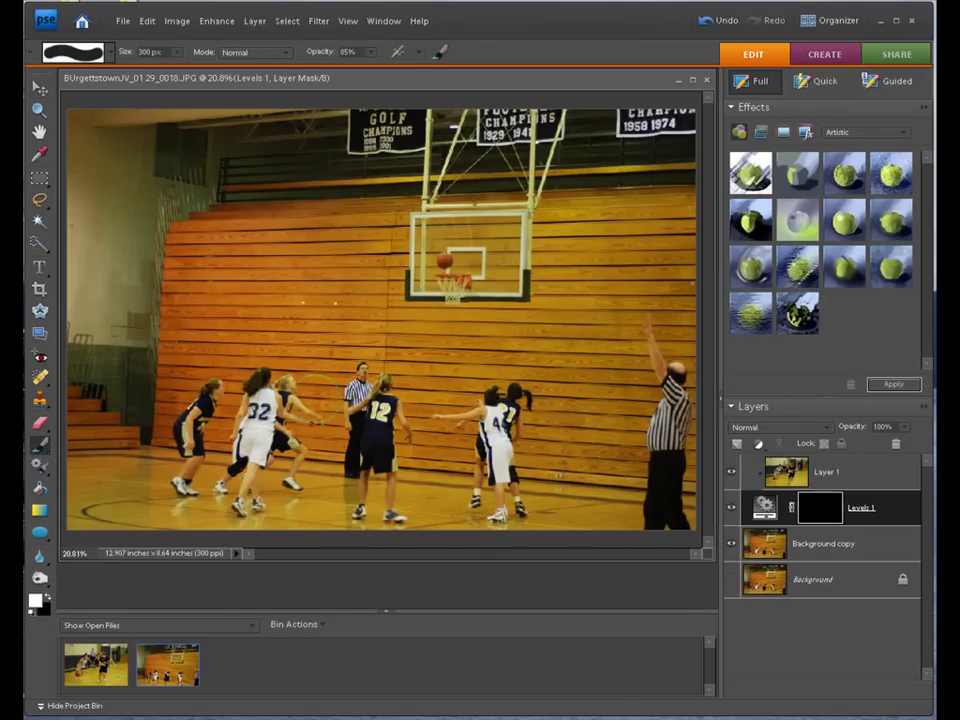
{"action": "mouse_move", "coordinate": [88, 427]}
{"action": "left_mouse_down"}
{"action": "mouse_move", "coordinate": [72, 155]}
{"action": "mouse_move", "coordinate": [80, 125]}
{"action": "mouse_move", "coordinate": [340, 124]}
{"action": "mouse_move", "coordinate": [335, 152]}
{"action": "mouse_move", "coordinate": [350, 168]}
{"action": "mouse_move", "coordinate": [380, 172]}
{"action": "mouse_move", "coordinate": [362, 270]}
{"action": "mouse_move", "coordinate": [330, 345]}
{"action": "mouse_move", "coordinate": [312, 508]}
{"action": "mouse_move", "coordinate": [268, 517]}
{"action": "mouse_move", "coordinate": [87, 512]}
{"action": "mouse_move", "coordinate": [76, 451]}
{"action": "mouse_move", "coordinate": [162, 480]}
{"action": "mouse_move", "coordinate": [292, 482]}
{"action": "mouse_move", "coordinate": [105, 437]}
{"action": "mouse_move", "coordinate": [168, 425]}
{"action": "mouse_move", "coordinate": [252, 438]}
{"action": "mouse_move", "coordinate": [286, 424]}
{"action": "mouse_move", "coordinate": [200, 418]}
{"action": "mouse_move", "coordinate": [98, 395]}
{"action": "mouse_move", "coordinate": [96, 383]}
{"action": "mouse_move", "coordinate": [295, 385]}
{"action": "mouse_move", "coordinate": [298, 362]}
{"action": "mouse_move", "coordinate": [147, 342]}
{"action": "mouse_move", "coordinate": [98, 320]}
{"action": "mouse_move", "coordinate": [213, 306]}
{"action": "mouse_move", "coordinate": [230, 235]}
{"action": "mouse_move", "coordinate": [338, 292]}
{"action": "mouse_move", "coordinate": [167, 285]}
{"action": "mouse_move", "coordinate": [111, 261]}
{"action": "mouse_move", "coordinate": [250, 215]}
{"action": "mouse_move", "coordinate": [348, 244]}
{"action": "mouse_move", "coordinate": [118, 236]}
{"action": "mouse_move", "coordinate": [275, 155]}
{"action": "mouse_move", "coordinate": [250, 192]}
{"action": "mouse_move", "coordinate": [110, 172]}
{"action": "mouse_move", "coordinate": [321, 146]}
{"action": "mouse_move", "coordinate": [228, 138]}
{"action": "mouse_move", "coordinate": [282, 98]}
{"action": "mouse_move", "coordinate": [395, 133]}
{"action": "mouse_move", "coordinate": [300, 105]}
{"action": "mouse_move", "coordinate": [255, 110]}
{"action": "mouse_move", "coordinate": [321, 139]}
{"action": "mouse_move", "coordinate": [372, 145]}
{"action": "mouse_move", "coordinate": [280, 110]}
{"action": "mouse_move", "coordinate": [227, 152]}
{"action": "mouse_move", "coordinate": [265, 134]}
{"action": "mouse_move", "coordinate": [384, 150]}
{"action": "mouse_move", "coordinate": [284, 100]}
{"action": "mouse_move", "coordinate": [315, 130]}
{"action": "mouse_move", "coordinate": [328, 124]}
{"action": "mouse_move", "coordinate": [228, 122]}
{"action": "mouse_move", "coordinate": [232, 155]}
{"action": "mouse_move", "coordinate": [261, 138]}
{"action": "mouse_move", "coordinate": [90, 96]}
{"action": "mouse_move", "coordinate": [65, 100]}
{"action": "mouse_move", "coordinate": [62, 172]}
{"action": "mouse_move", "coordinate": [130, 208]}
{"action": "mouse_move", "coordinate": [189, 171]}
{"action": "mouse_move", "coordinate": [242, 176]}
{"action": "mouse_move", "coordinate": [272, 141]}
{"action": "mouse_move", "coordinate": [251, 156]}
{"action": "mouse_move", "coordinate": [362, 170]}
{"action": "mouse_move", "coordinate": [312, 270]}
{"action": "mouse_move", "coordinate": [325, 299]}
{"action": "mouse_move", "coordinate": [318, 333]}
{"action": "mouse_move", "coordinate": [200, 306]}
{"action": "mouse_move", "coordinate": [202, 206]}
{"action": "mouse_move", "coordinate": [184, 261]}
{"action": "mouse_move", "coordinate": [189, 211]}
{"action": "mouse_move", "coordinate": [90, 279]}
{"action": "mouse_move", "coordinate": [81, 306]}
{"action": "mouse_move", "coordinate": [85, 466]}
{"action": "mouse_move", "coordinate": [105, 485]}
{"action": "mouse_move", "coordinate": [253, 508]}
{"action": "mouse_move", "coordinate": [261, 497]}
{"action": "mouse_move", "coordinate": [193, 477]}
{"action": "mouse_move", "coordinate": [205, 345]}
{"action": "mouse_move", "coordinate": [100, 320]}
{"action": "mouse_move", "coordinate": [215, 285]}
{"action": "mouse_move", "coordinate": [160, 335]}
{"action": "mouse_move", "coordinate": [230, 315]}
{"action": "mouse_move", "coordinate": [255, 335]}
{"action": "mouse_move", "coordinate": [306, 441]}
{"action": "mouse_move", "coordinate": [330, 384]}
{"action": "mouse_move", "coordinate": [306, 413]}
{"action": "mouse_move", "coordinate": [332, 300]}
{"action": "mouse_move", "coordinate": [321, 285]}
{"action": "mouse_move", "coordinate": [376, 130]}
{"action": "left_mouse_up"}
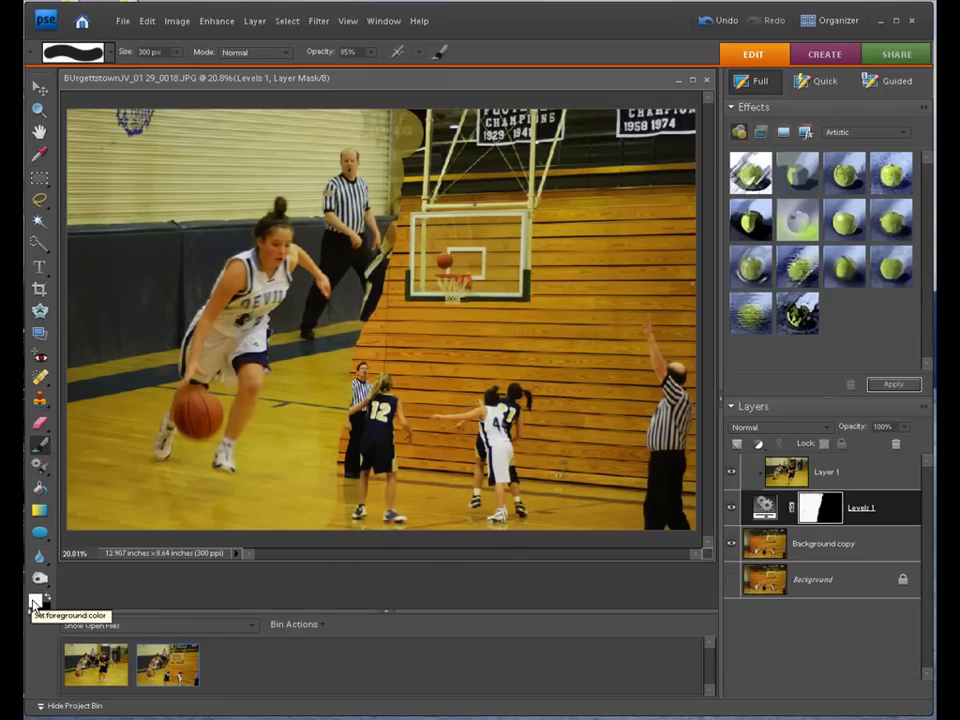
Paint black at 175 px to reveal the GOLF CHAMPIONS banner, then white over the referee's head
{"action": "key", "text": "x"}
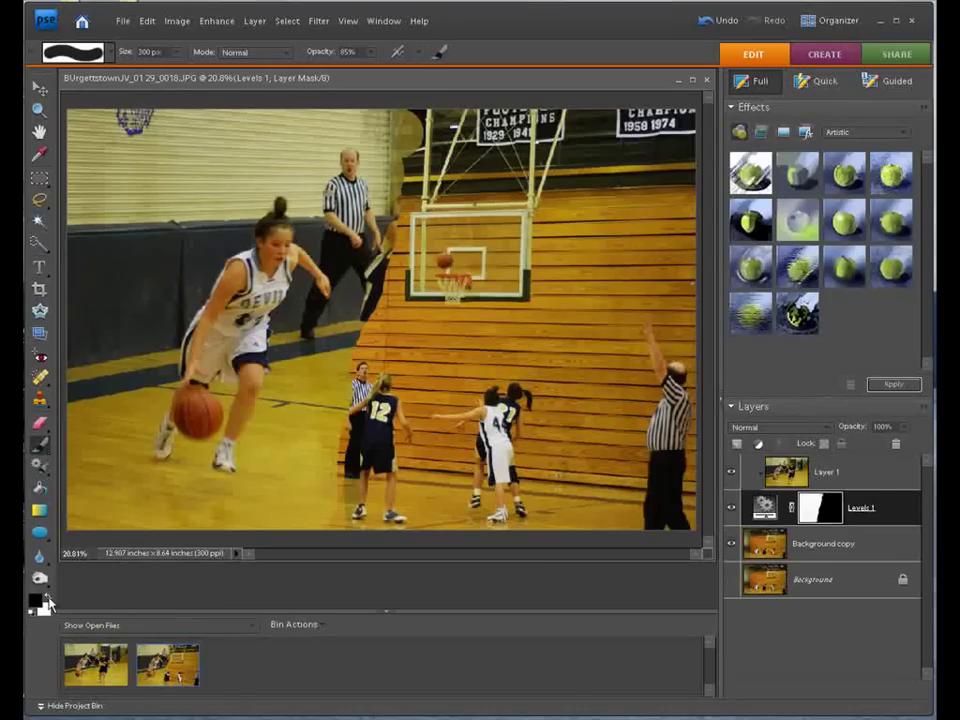
{"action": "key", "text": "bracketleft"}
{"action": "key", "text": "bracketleft"}
{"action": "key", "text": "bracketleft"}
{"action": "key", "text": "bracketleft"}
{"action": "key", "text": "bracketleft"}
{"action": "key", "text": "bracketleft"}
{"action": "key", "text": "bracketleft"}
{"action": "key", "text": "bracketleft"}
{"action": "mouse_move", "coordinate": [371, 133]}
{"action": "left_mouse_down"}
{"action": "mouse_move", "coordinate": [411, 136]}
{"action": "mouse_move", "coordinate": [312, 106]}
{"action": "mouse_move", "coordinate": [279, 112]}
{"action": "mouse_move", "coordinate": [400, 120]}
{"action": "mouse_move", "coordinate": [285, 94]}
{"action": "left_mouse_up"}
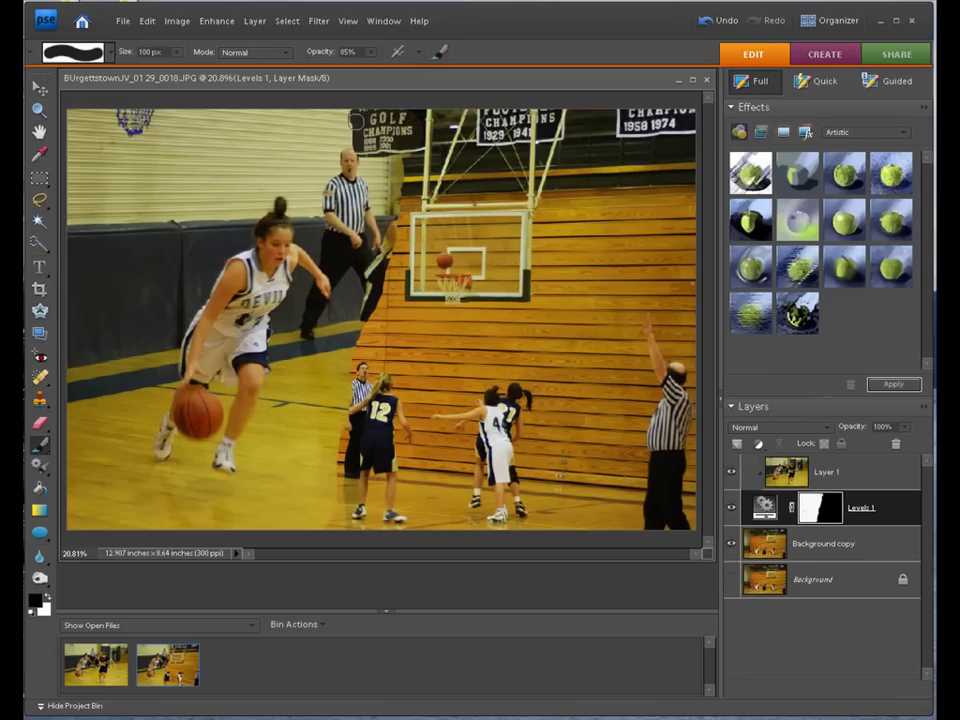
{"action": "left_click", "coordinate": [354, 122]}
{"action": "left_click", "coordinate": [46, 594]}
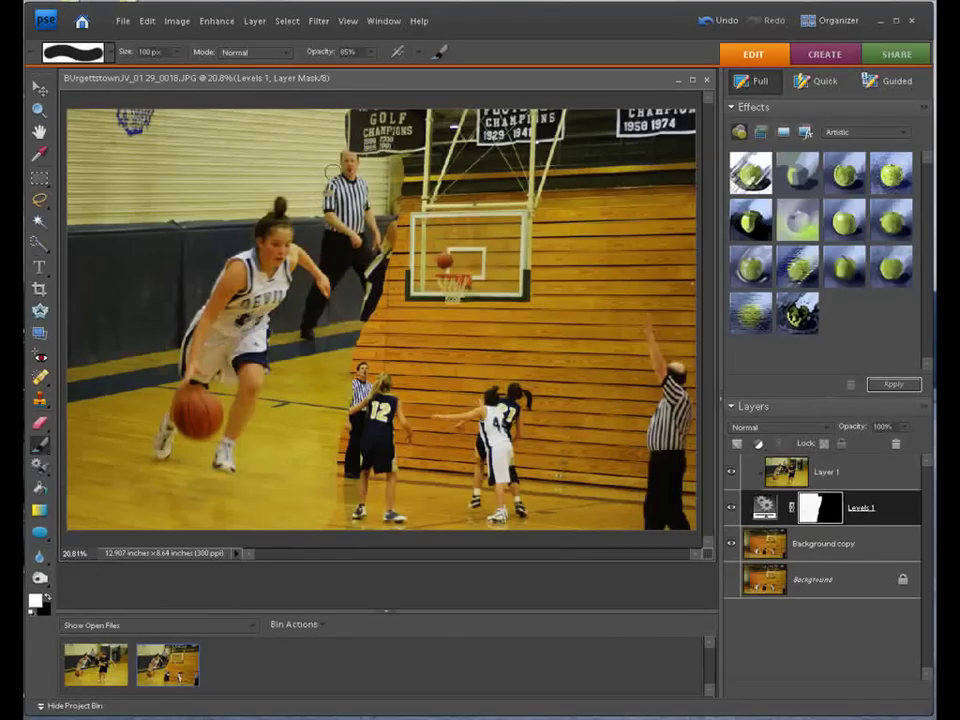
{"action": "left_click", "coordinate": [345, 155]}
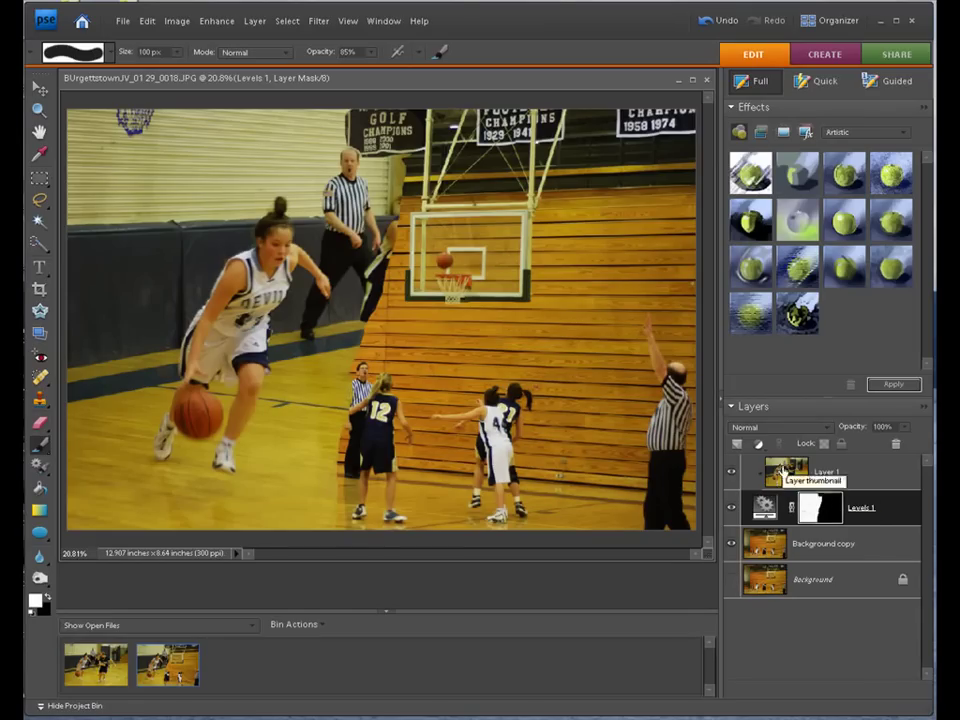
{"action": "left_click", "coordinate": [856, 482]}
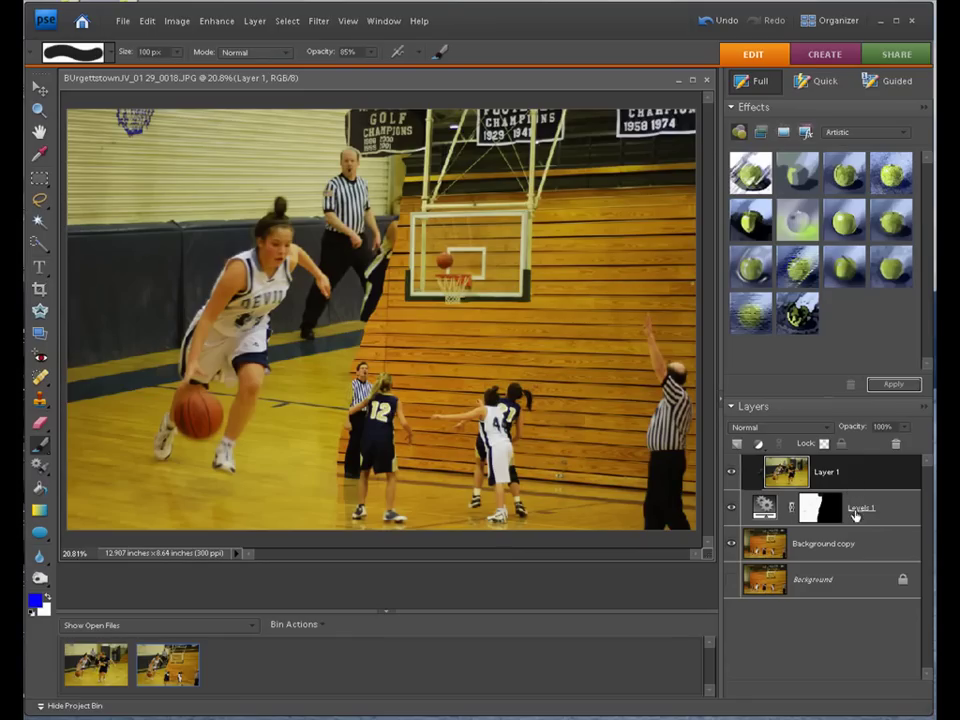
{"action": "left_click", "coordinate": [889, 509]}
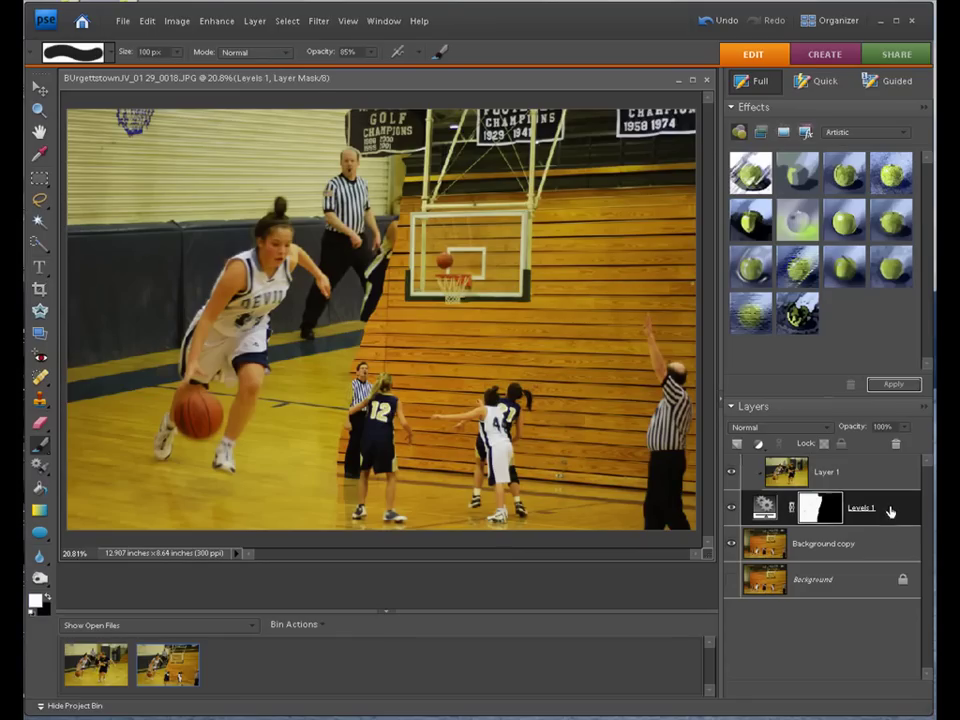